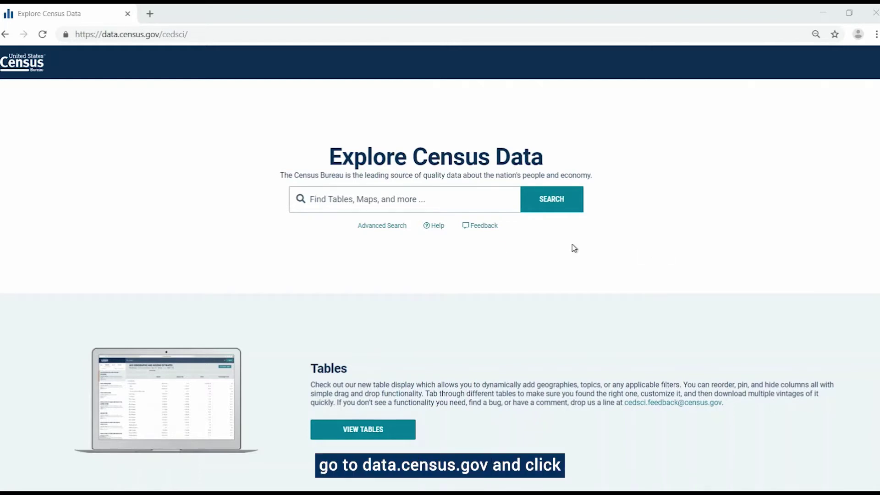
# Open Advanced Search and choose county-level geography in the Geography filter
pyautogui.click(373, 227)
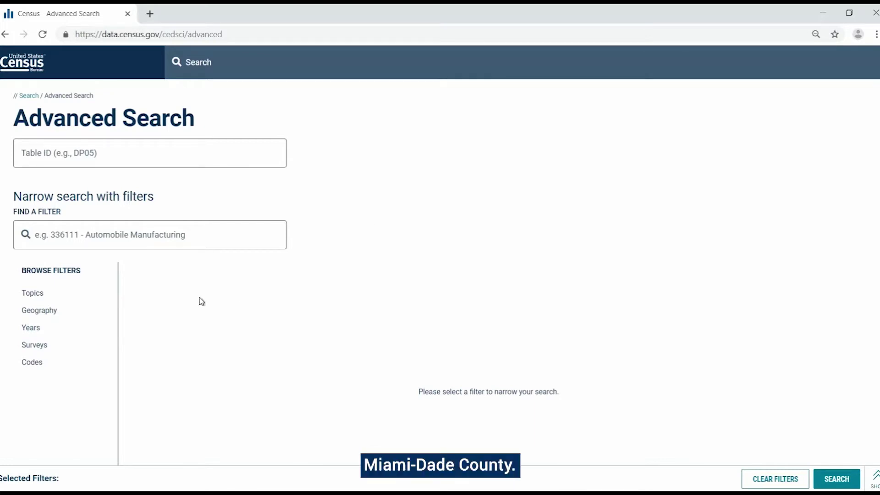
pyautogui.click(67, 312)
pyautogui.scroll(-1, 69, 314)
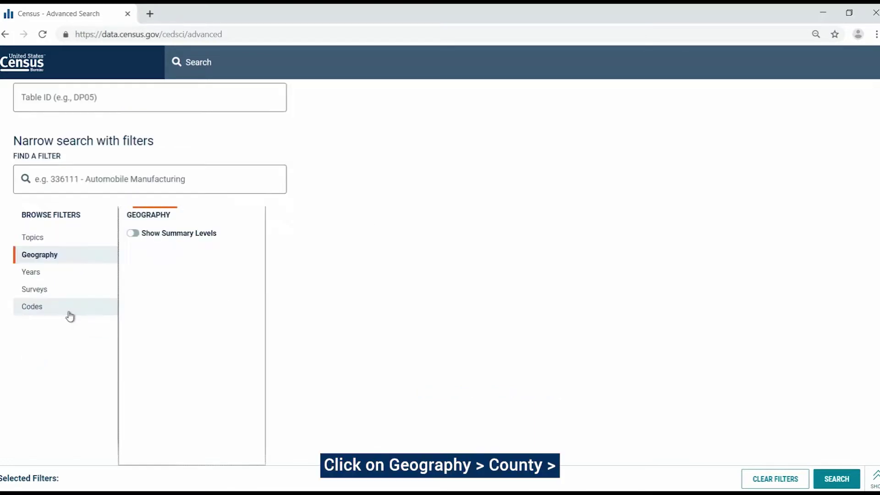
pyautogui.click(150, 321)
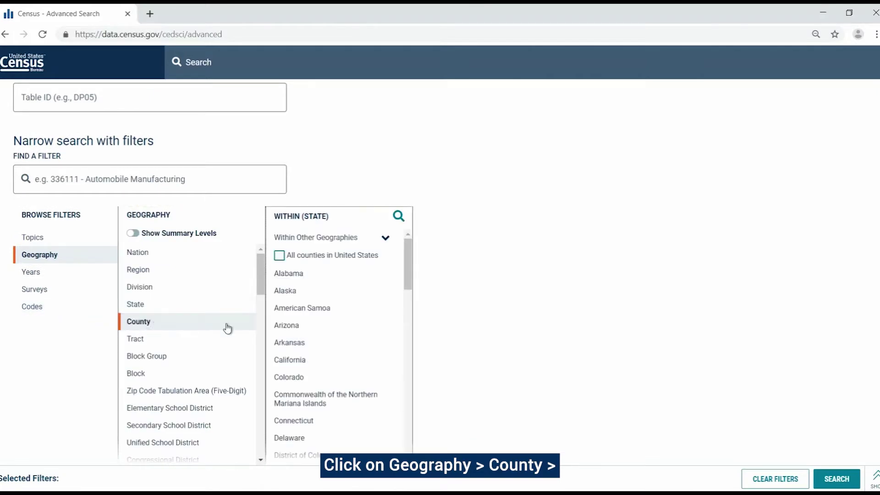
# Tick Miami-Dade County, Florida in the Florida county list
pyautogui.scroll(-3, 296, 368)
pyautogui.click(291, 360)
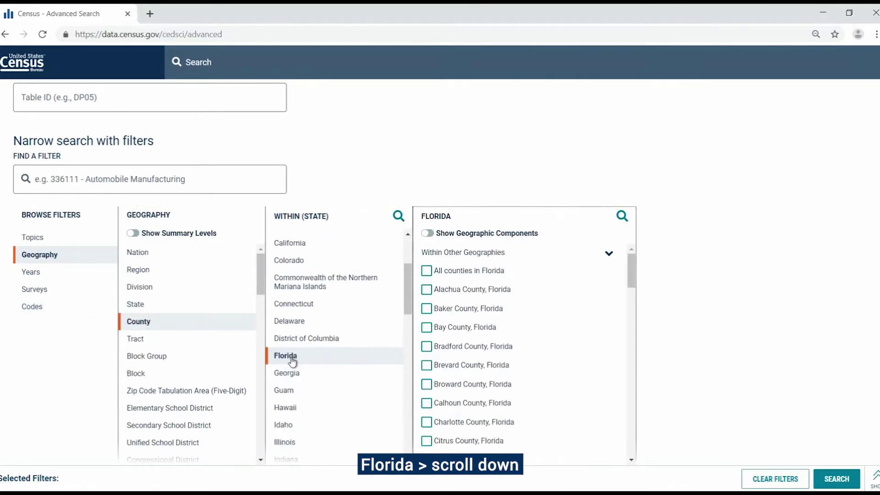
pyautogui.scroll(-6, 487, 330)
pyautogui.scroll(-10, 483, 330)
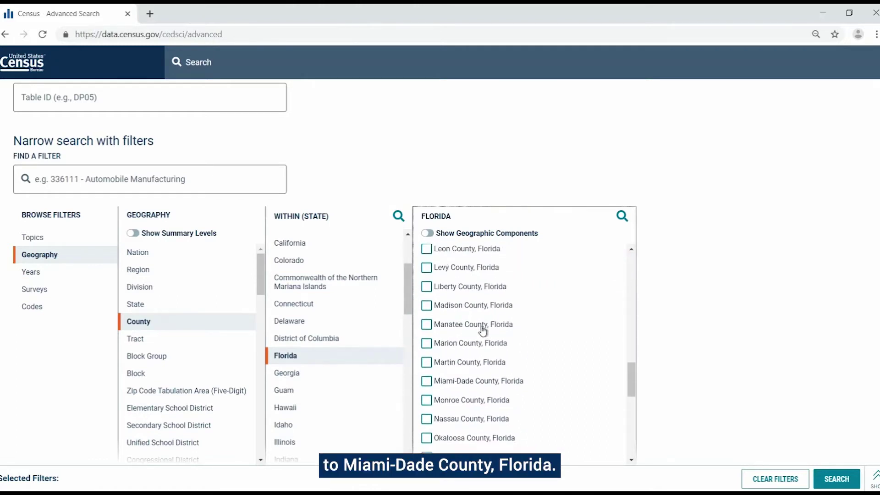
pyautogui.scroll(1, 481, 326)
pyautogui.click(426, 325)
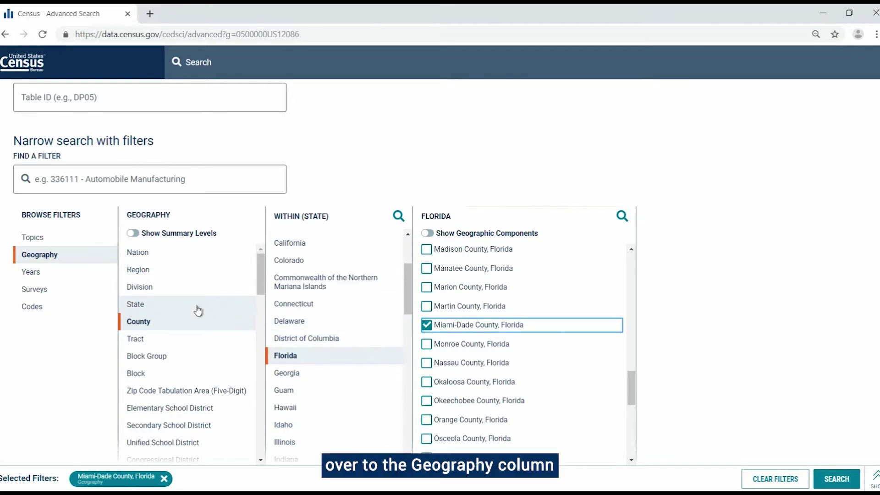
# Tick Census Tract 10.02 under Tract > Florida > Miami-Dade County as another geography
pyautogui.click(172, 343)
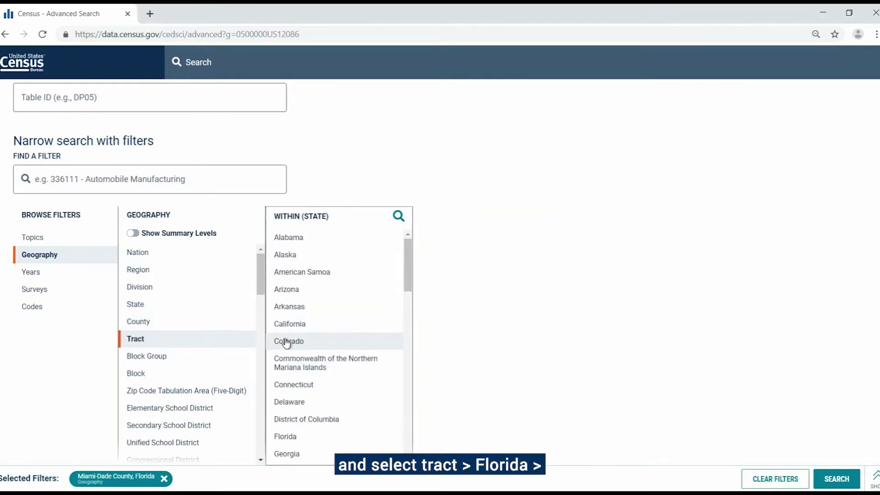
pyautogui.scroll(-3, 300, 294)
pyautogui.click(290, 320)
pyautogui.scroll(-1, 510, 340)
pyautogui.scroll(-12, 504, 348)
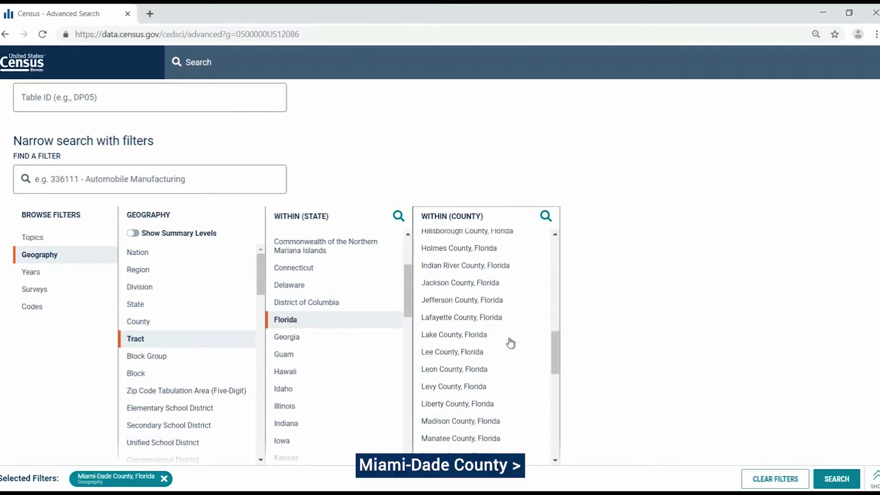
pyautogui.click(476, 362)
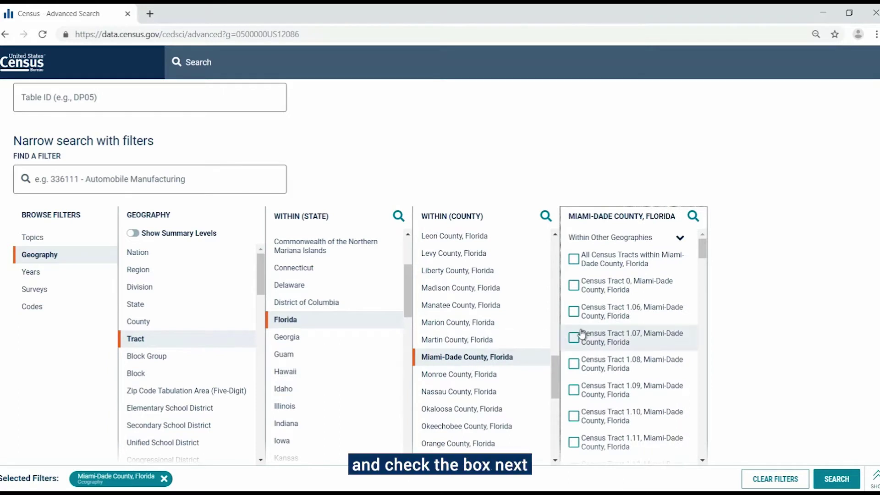
pyautogui.scroll(-12, 582, 335)
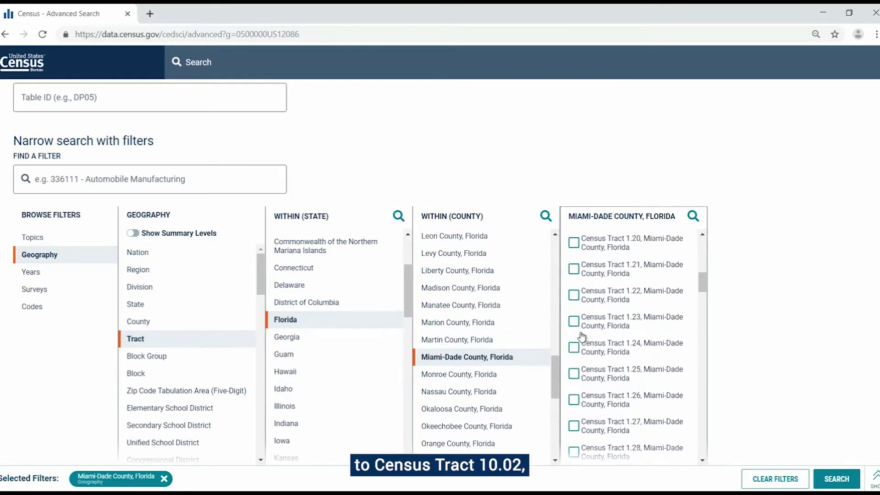
pyautogui.scroll(-15, 582, 336)
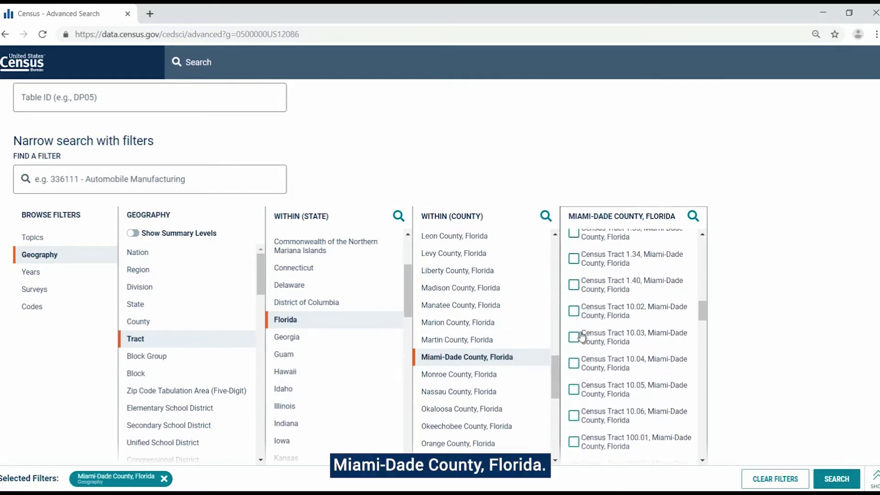
pyautogui.scroll(2, 582, 336)
pyautogui.click(574, 312)
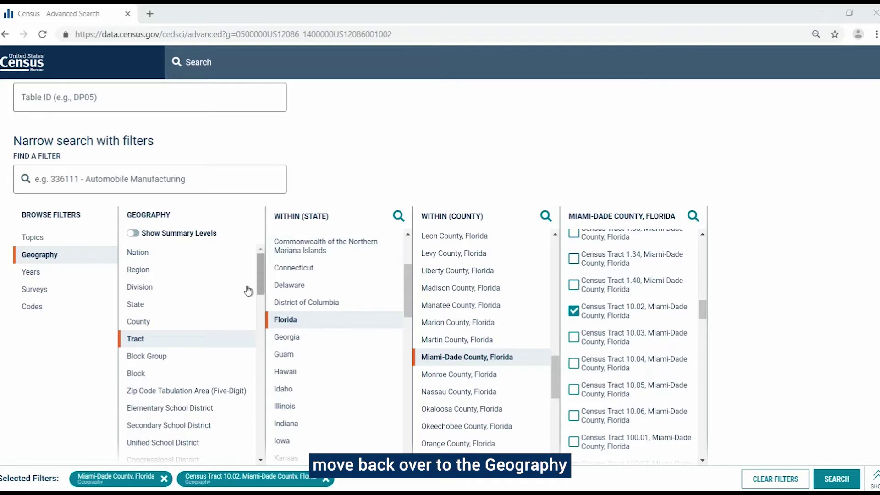
# Search the Florida places for 'Miami' and tick Miami city, Florida
pyautogui.scroll(-5, 201, 341)
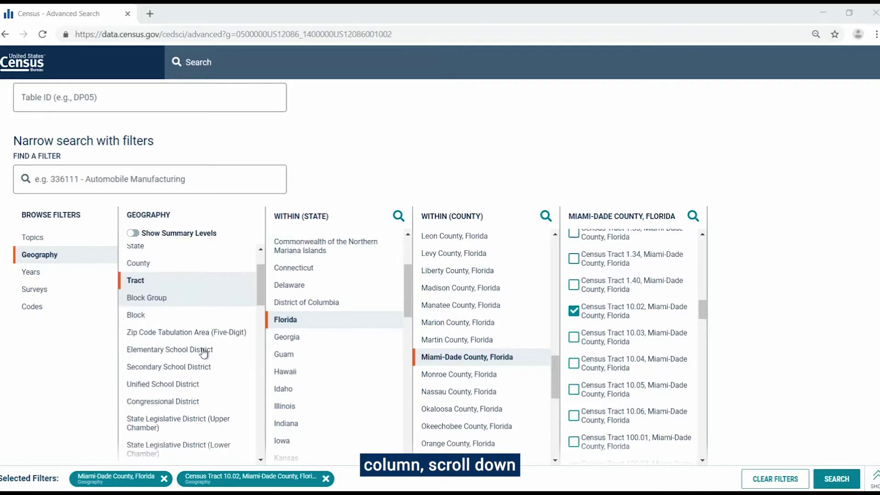
pyautogui.scroll(-3, 203, 352)
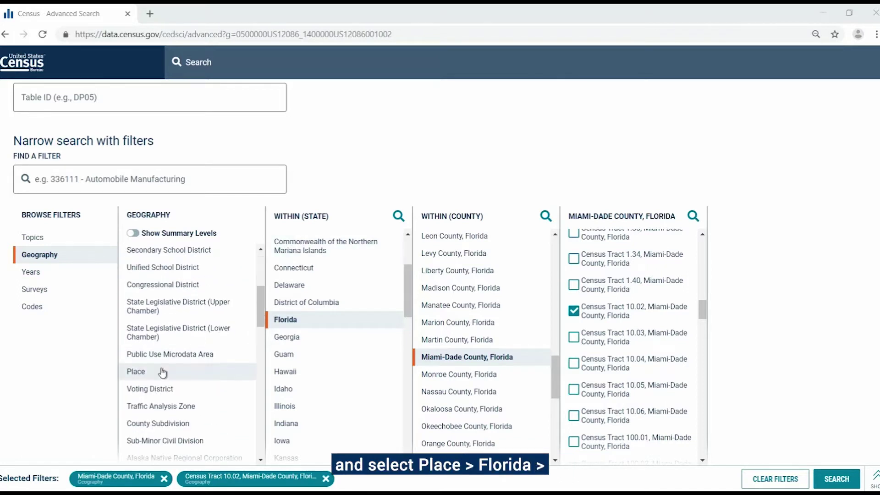
pyautogui.click(163, 373)
pyautogui.scroll(-5, 305, 365)
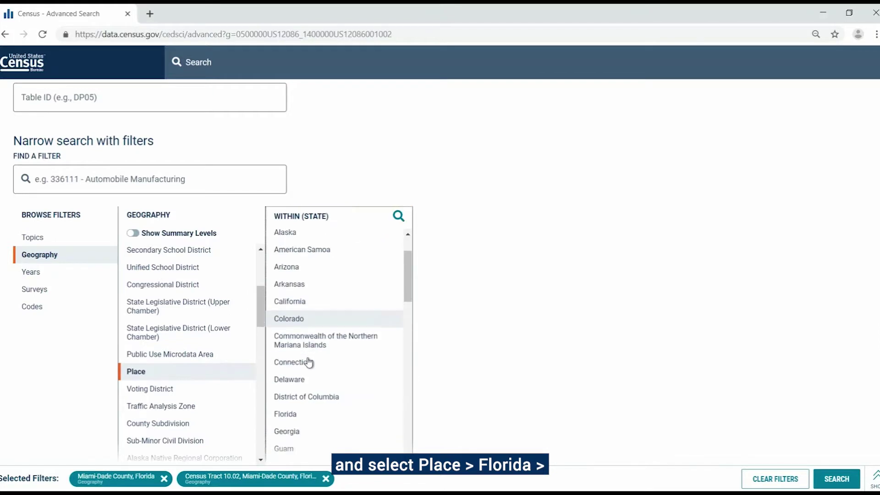
pyautogui.click(306, 302)
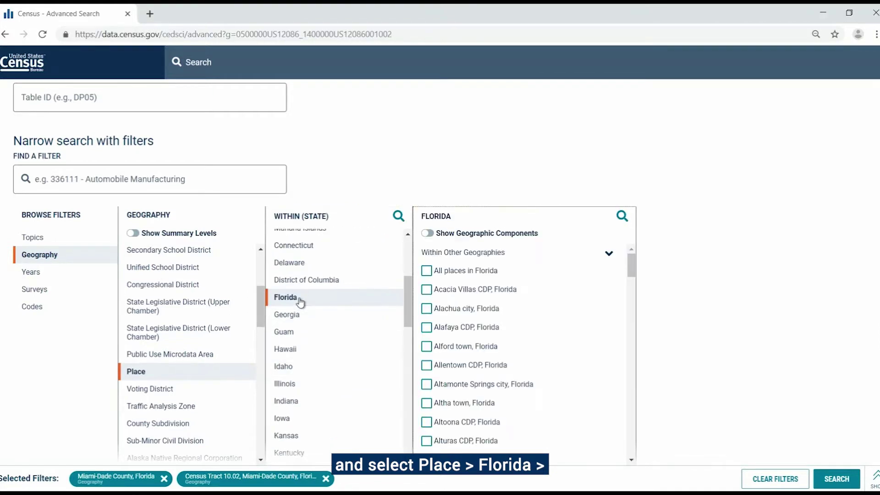
pyautogui.click(622, 217)
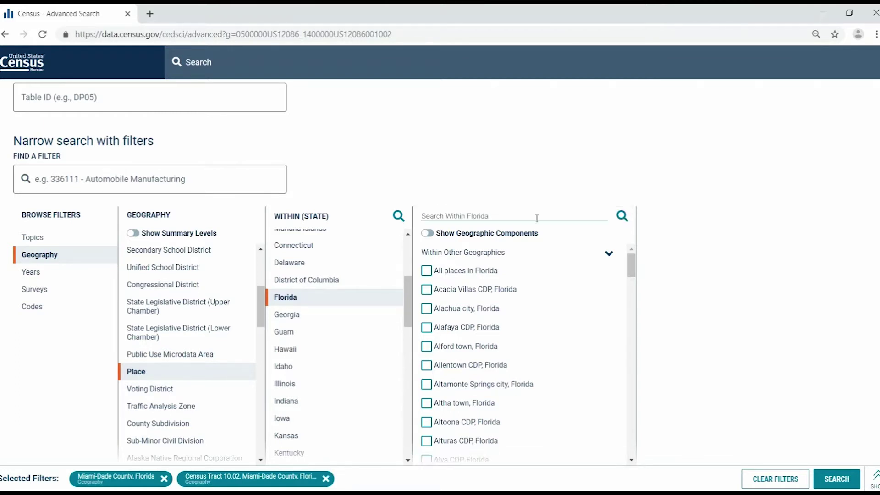
pyautogui.click(490, 215)
pyautogui.write('Miami')
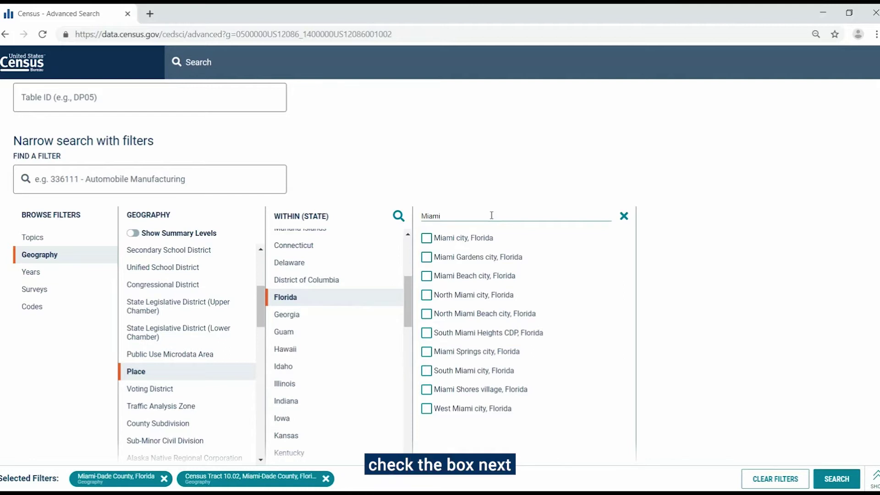
pyautogui.click(427, 239)
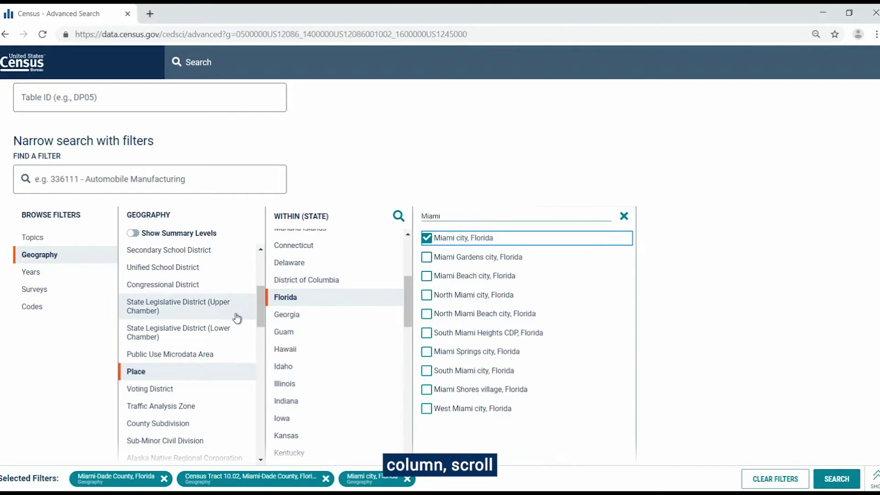
# Search metro areas for 'Miami' and tick the West Palm Beach and Pompano Beach Miami metros
pyautogui.scroll(-3, 235, 316)
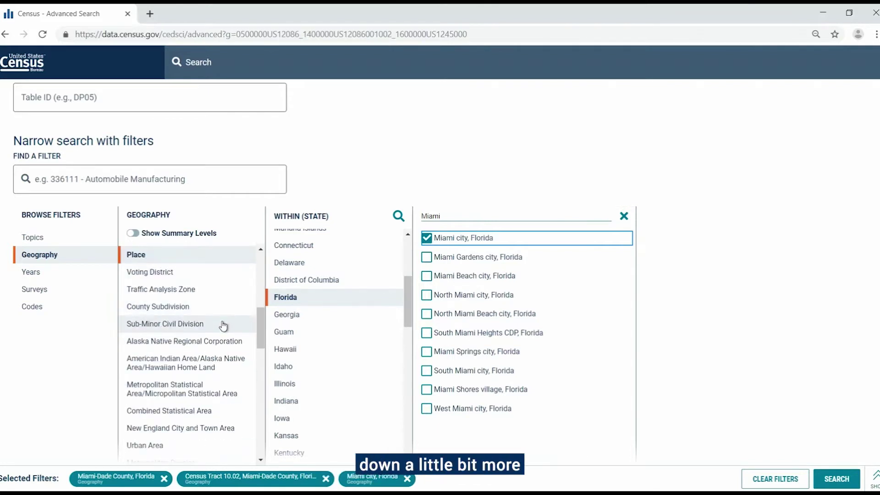
pyautogui.scroll(-2, 222, 326)
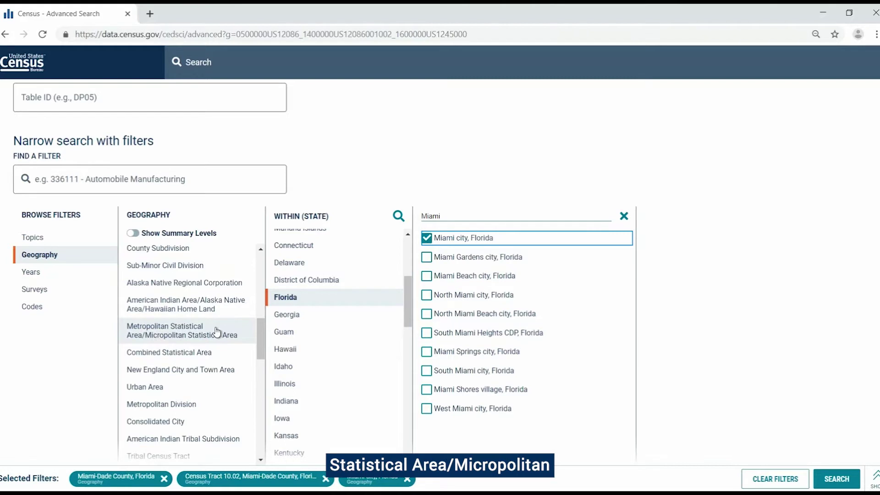
pyautogui.click(217, 332)
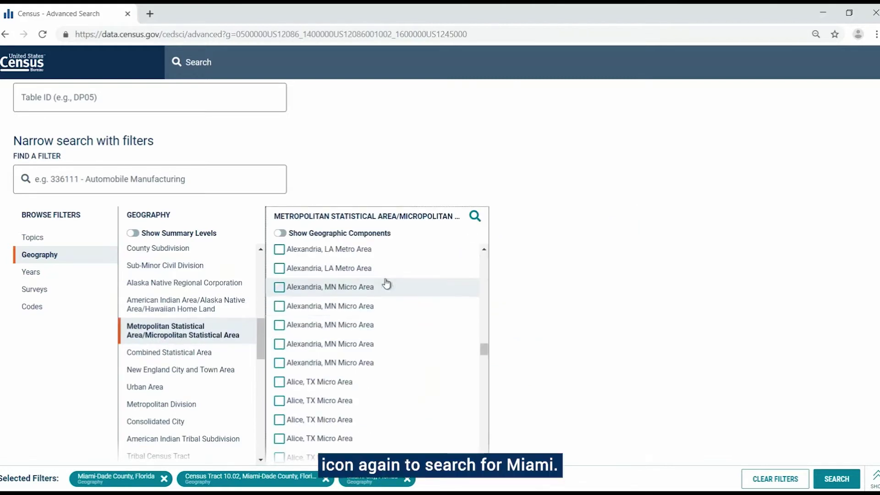
pyautogui.click(475, 216)
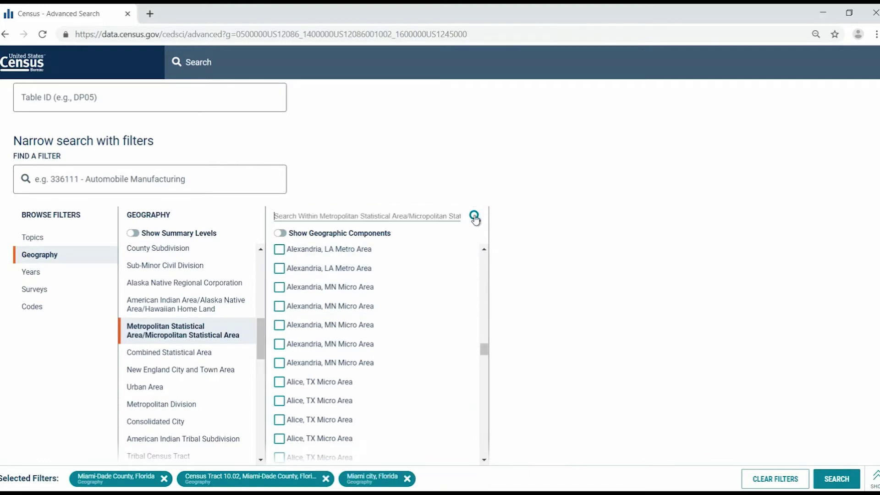
pyautogui.write('Miami')
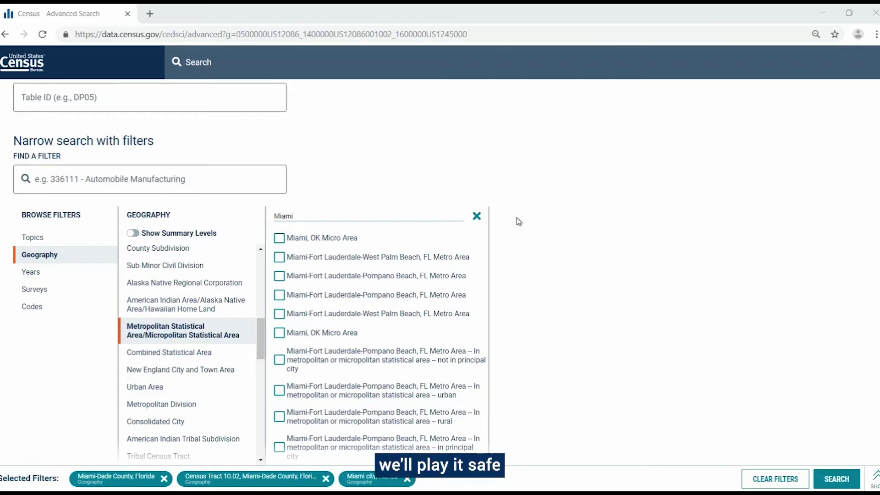
pyautogui.click(280, 258)
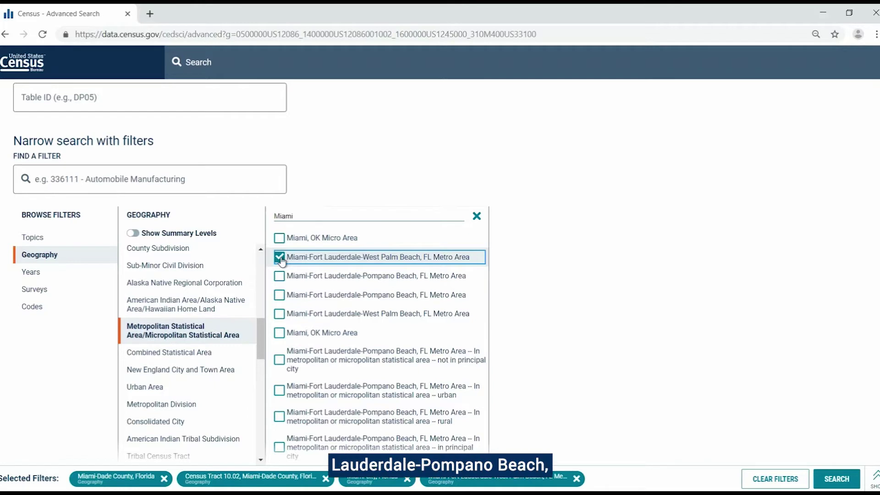
pyautogui.click(279, 276)
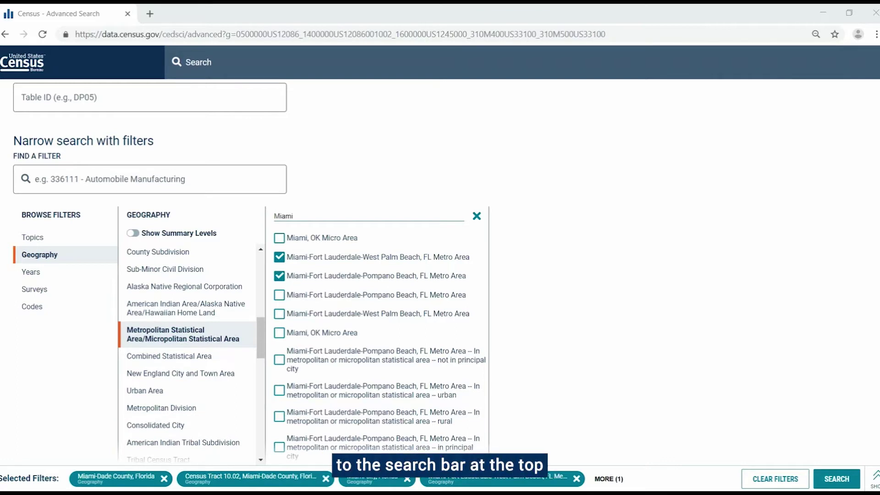
# Search for the tables 'DP02 DP05 B11004'
pyautogui.click(243, 63)
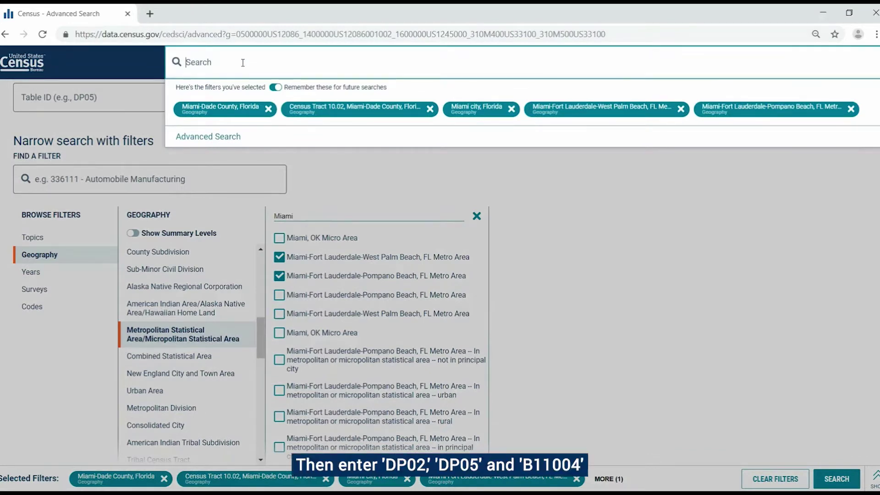
pyautogui.write('DP02')
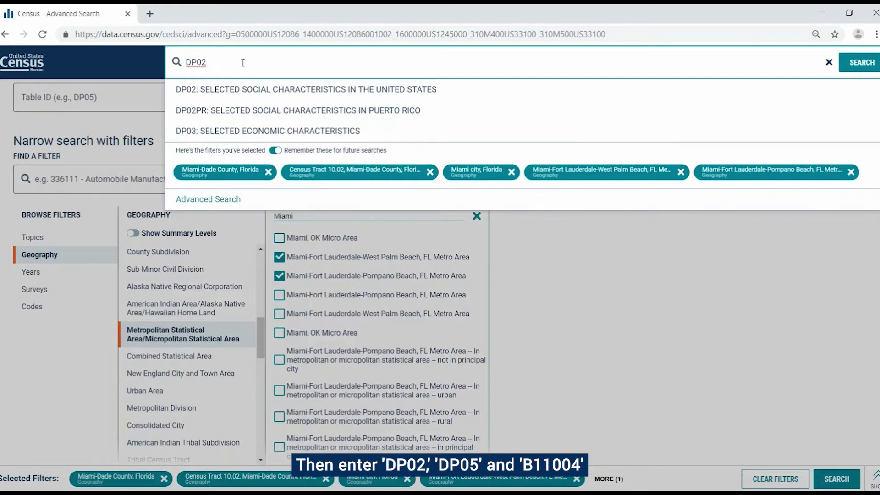
pyautogui.write(' DP05 B11004')
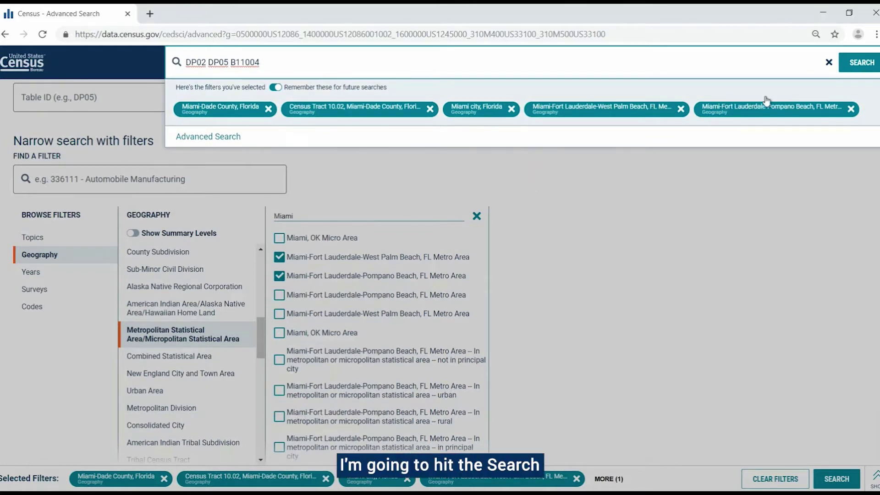
pyautogui.click(862, 64)
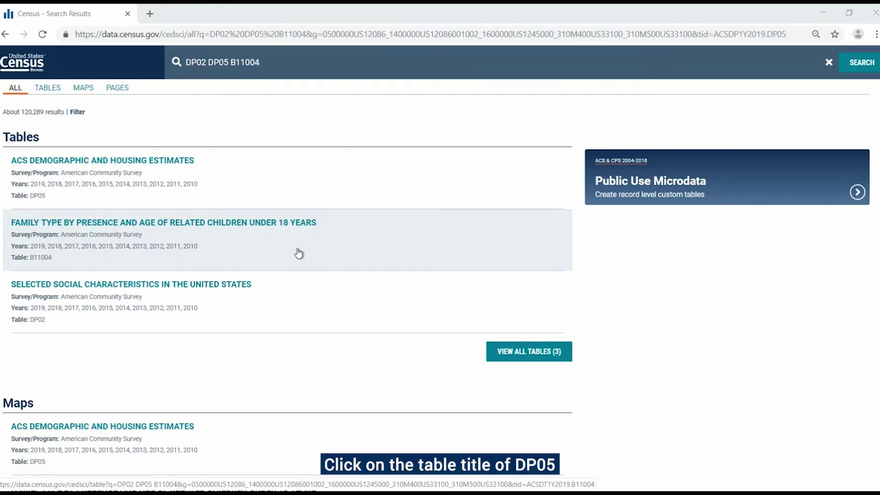
# Open the DP05 table and scroll across to the Miami-Fort Lauderdale-Pompano Beach Metro Area column
pyautogui.click(141, 163)
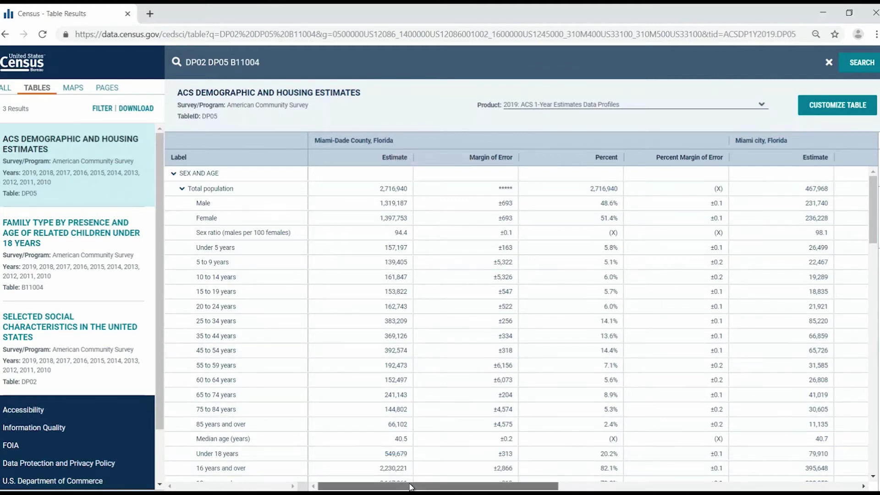
pyautogui.moveTo(424, 486); pyautogui.dragTo(707, 488)
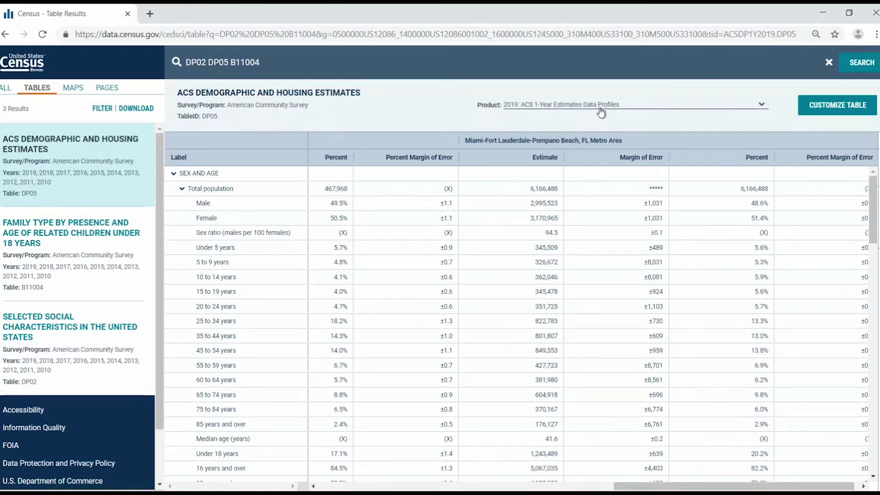
# Switch the DP05 product to 2019: ACS 5-Year Estimates Data Profiles
pyautogui.click(625, 109)
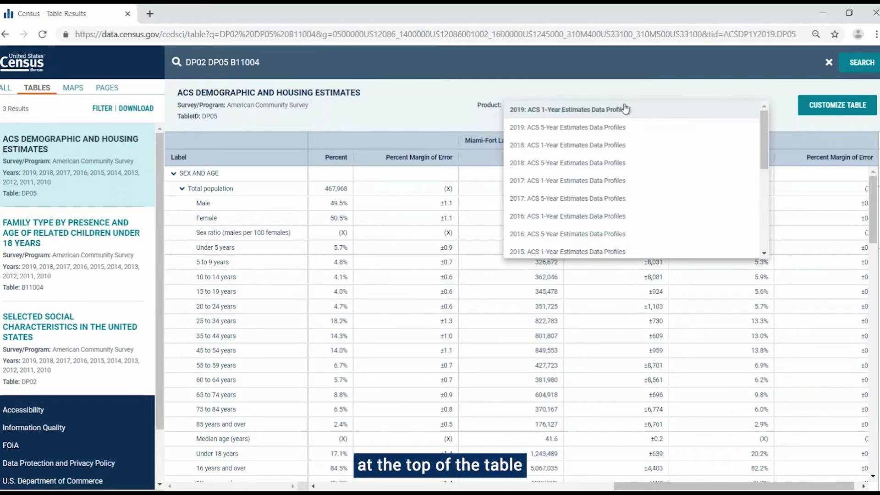
pyautogui.click(606, 128)
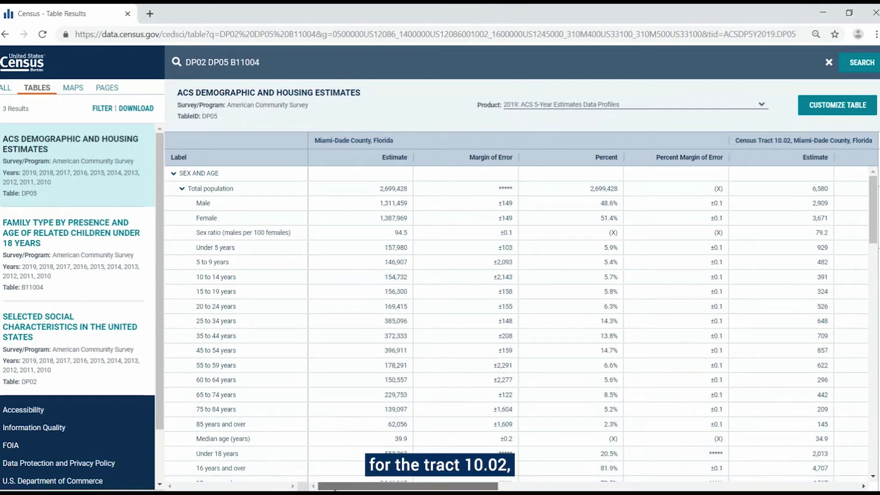
pyautogui.moveTo(334, 487); pyautogui.dragTo(413, 487)
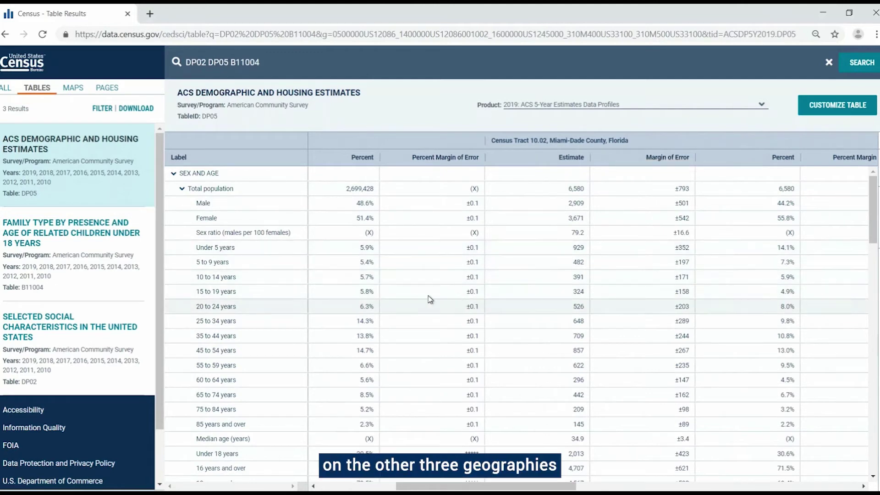
pyautogui.moveTo(477, 486); pyautogui.dragTo(398, 487)
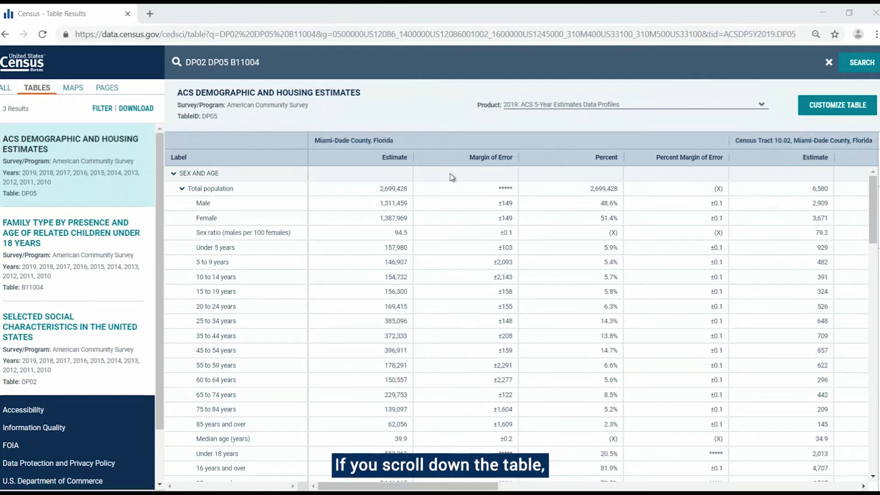
# Scroll down through the age and race sections to the Hispanic or Latino figures
pyautogui.scroll(-3, 417, 208)
pyautogui.scroll(-8, 417, 211)
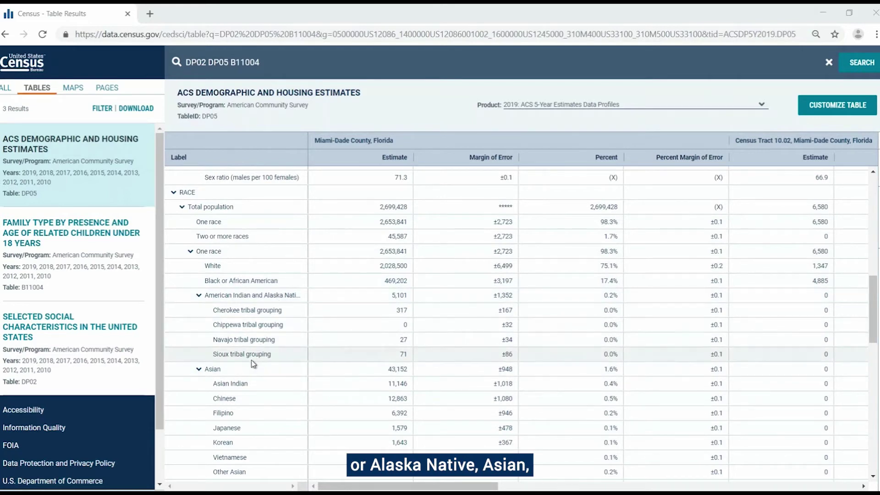
pyautogui.scroll(-2, 253, 360)
pyautogui.scroll(-1, 258, 367)
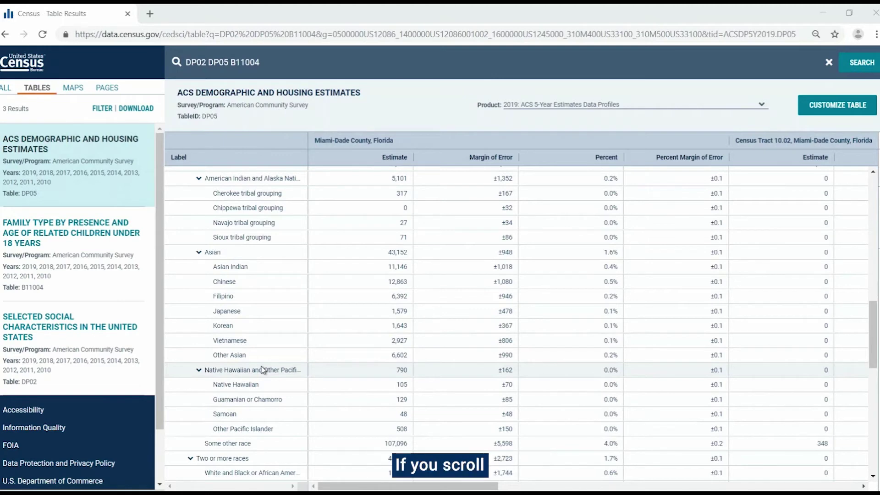
pyautogui.scroll(-4, 262, 369)
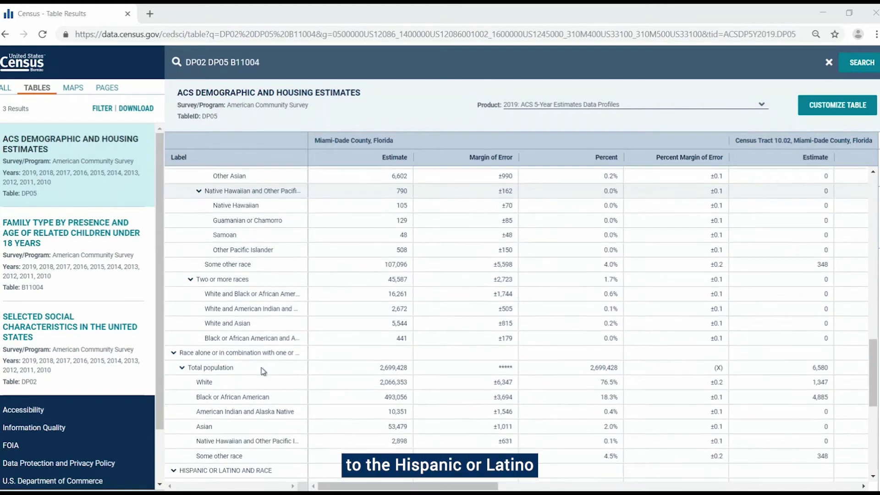
pyautogui.scroll(-1, 264, 371)
pyautogui.scroll(-3, 265, 373)
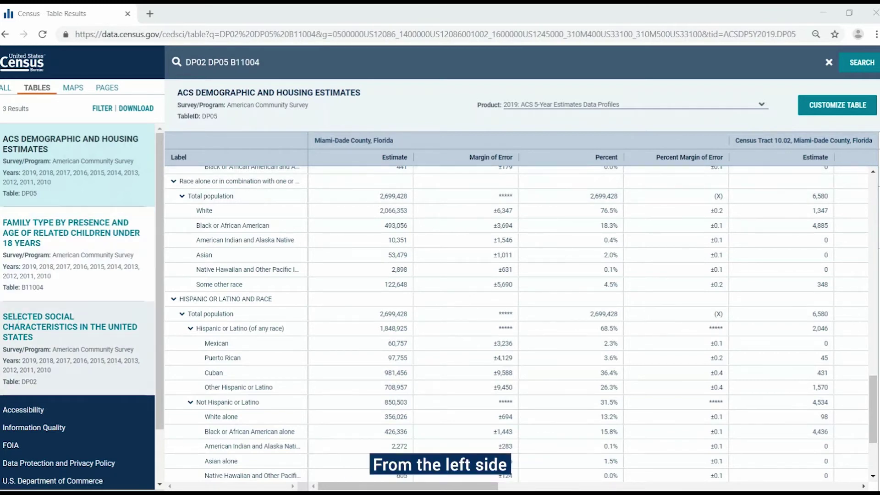
# Open the DP02 Selected Social Characteristics table and scroll down to Disability Status
pyautogui.click(59, 355)
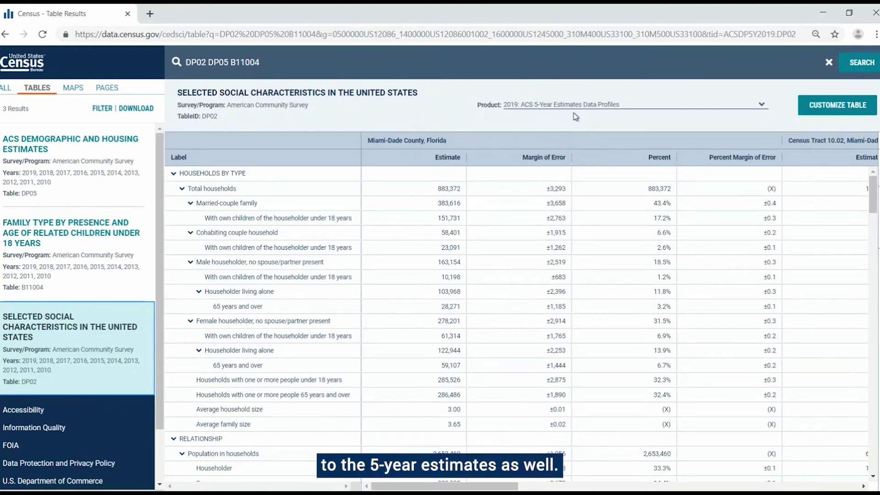
pyautogui.scroll(-1, 510, 261)
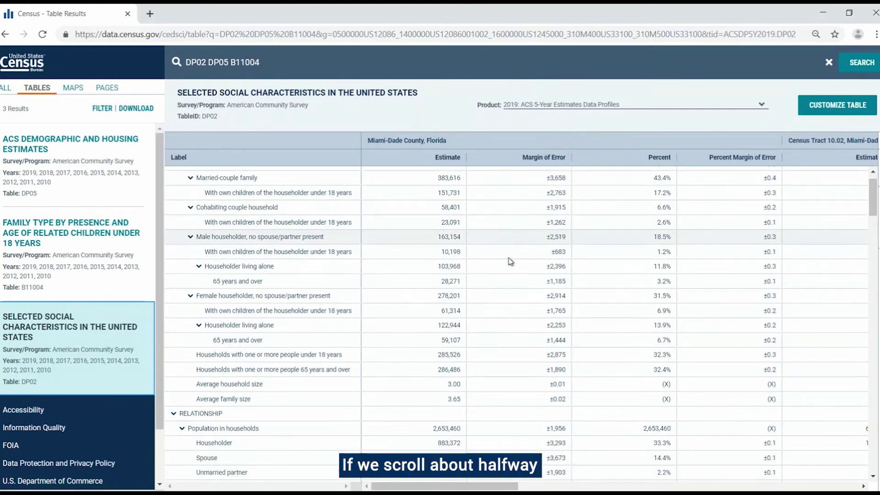
pyautogui.scroll(-8, 511, 261)
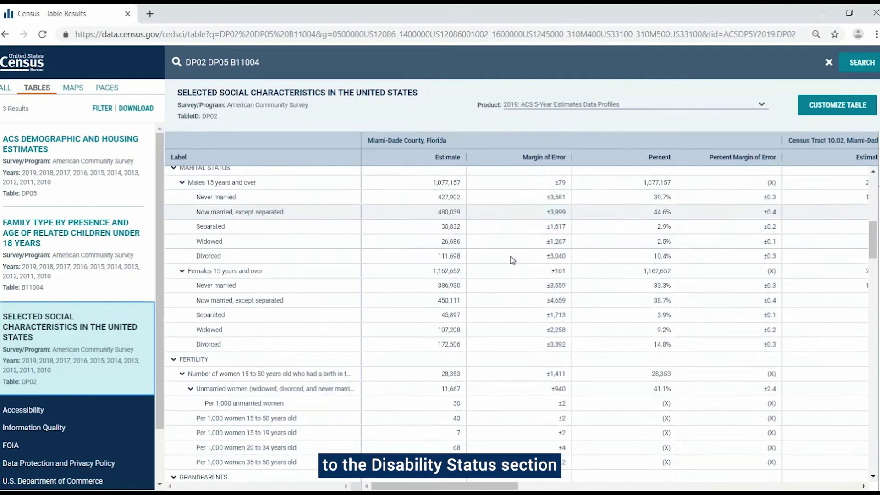
pyautogui.scroll(-8, 513, 260)
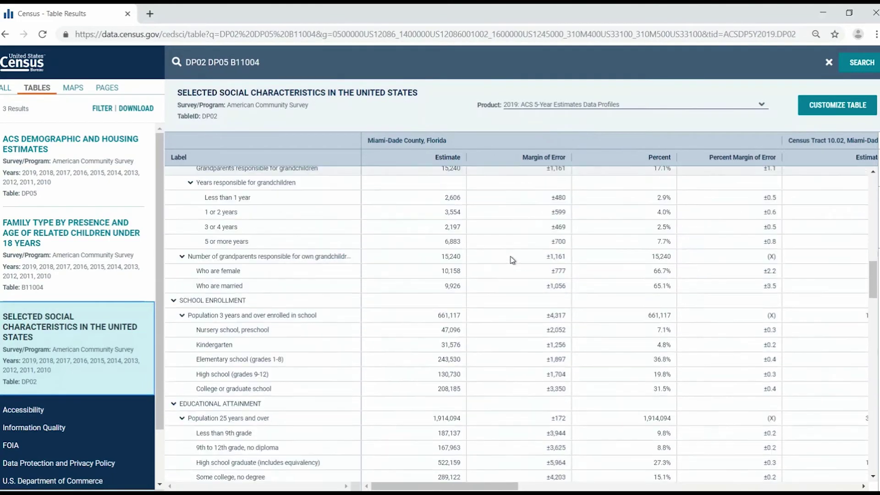
pyautogui.scroll(-8, 512, 260)
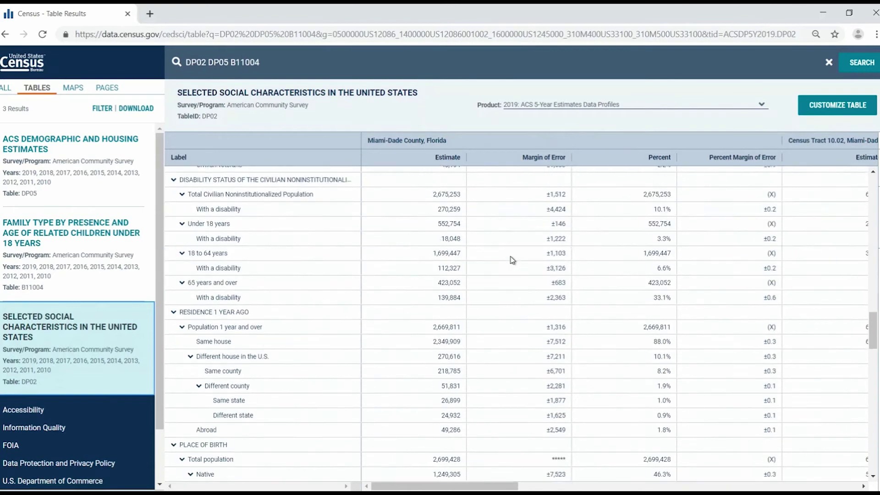
pyautogui.scroll(1, 512, 260)
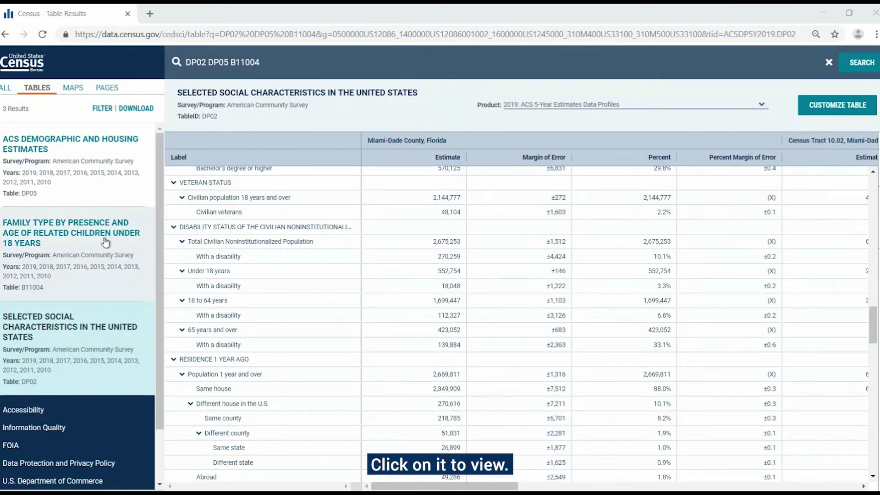
# Open the B11004 Family Type by Presence and Age of Related Children Under 18 table
pyautogui.click(88, 261)
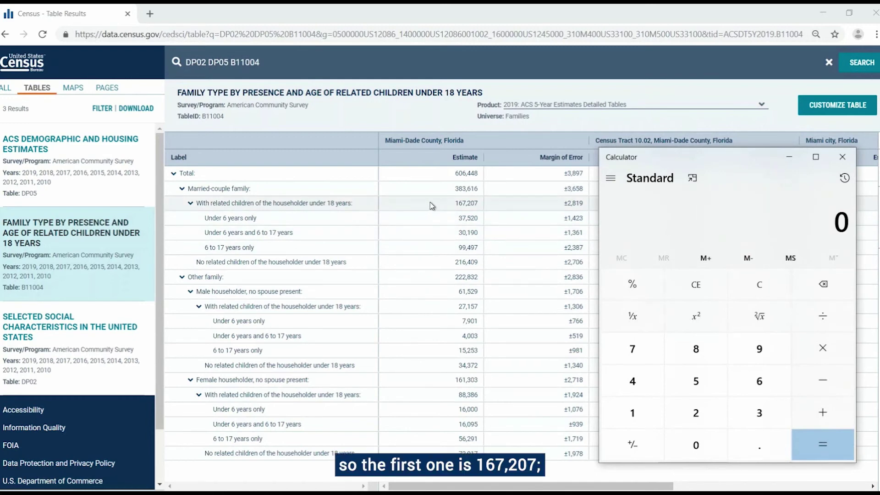
# Add 167,207 + 27,157 + 88,386 to get the 282,750 families with children
pyautogui.write('167,207')
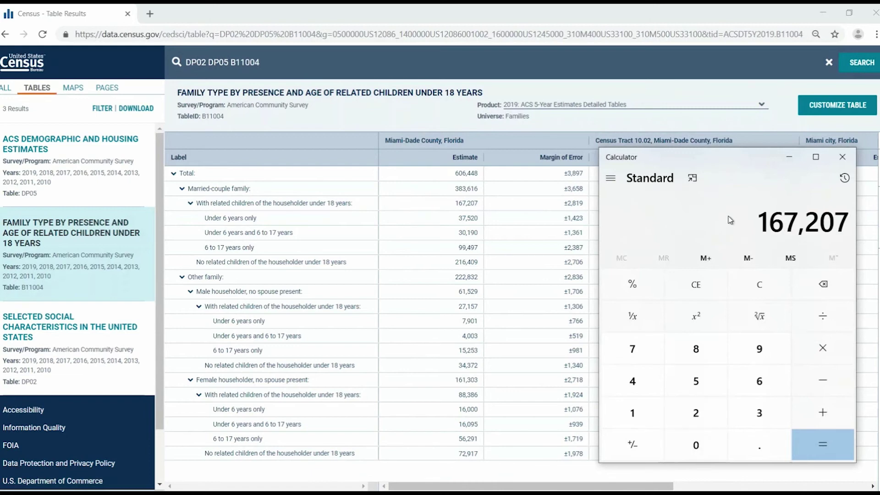
pyautogui.press('+')
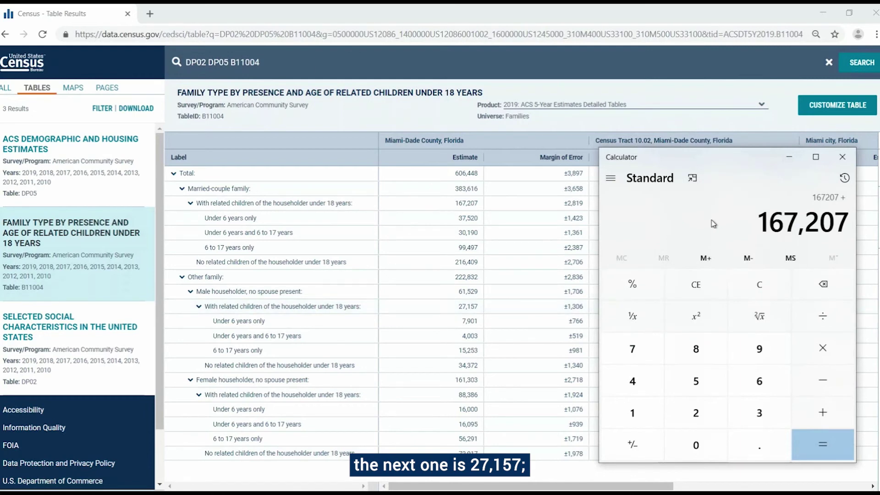
pyautogui.write('27,157')
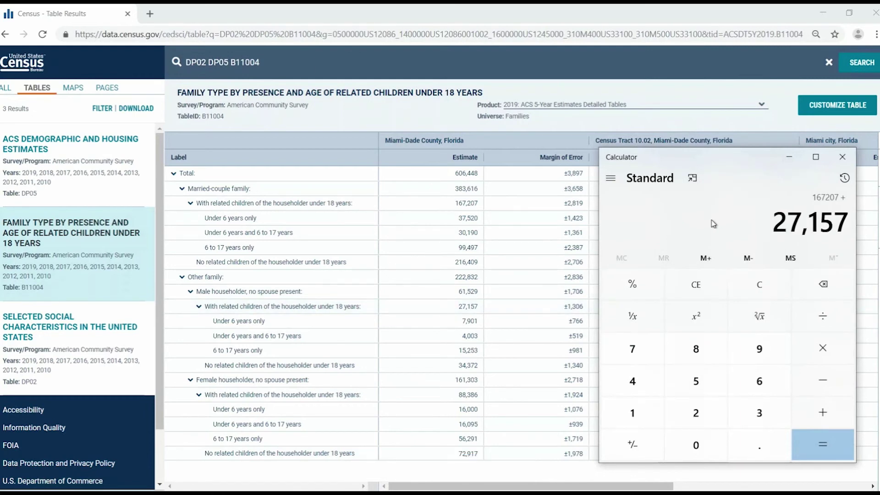
pyautogui.click(823, 412)
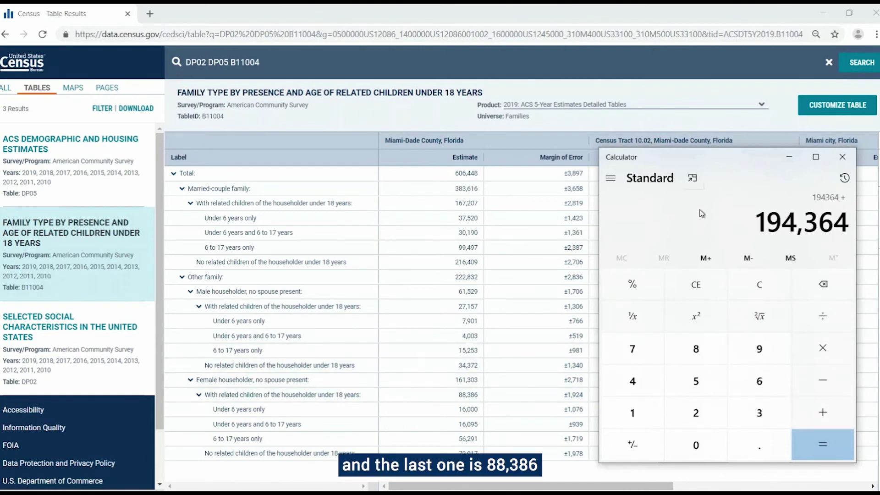
pyautogui.write('88386')
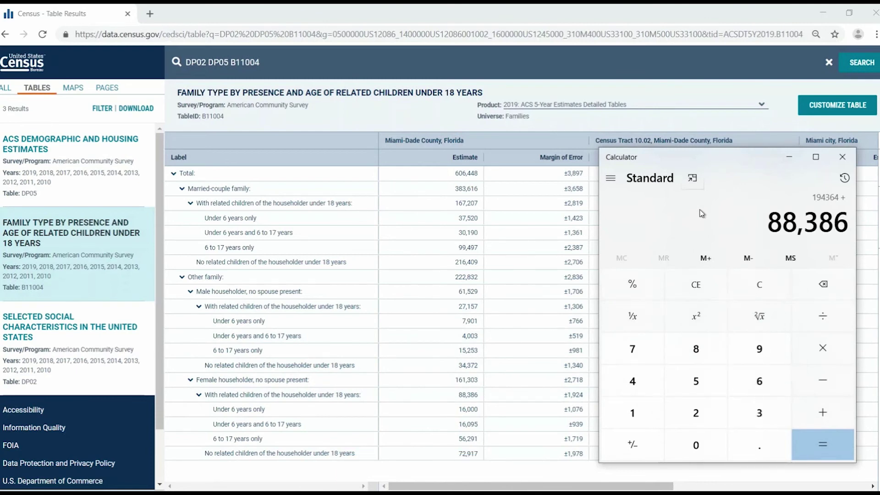
pyautogui.press('Return')
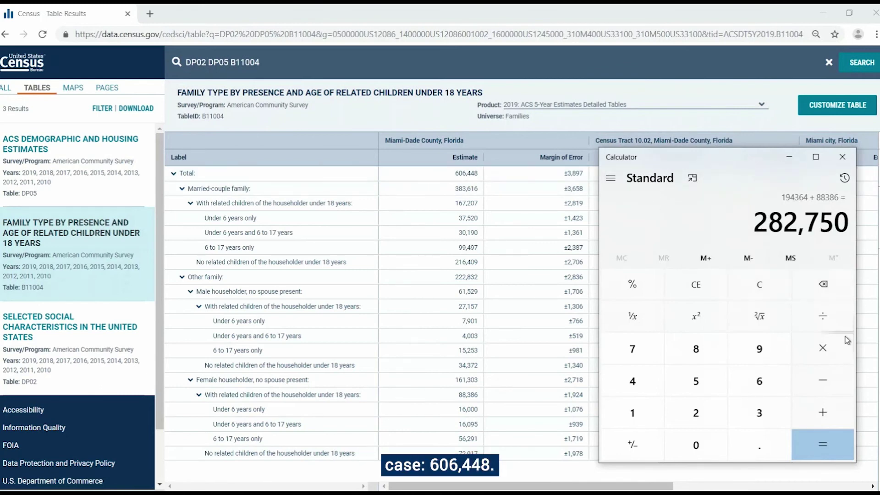
# Divide 282,750 by 606,448 and multiply by 100, giving 46.62 percent
pyautogui.click(828, 318)
pyautogui.write('6')
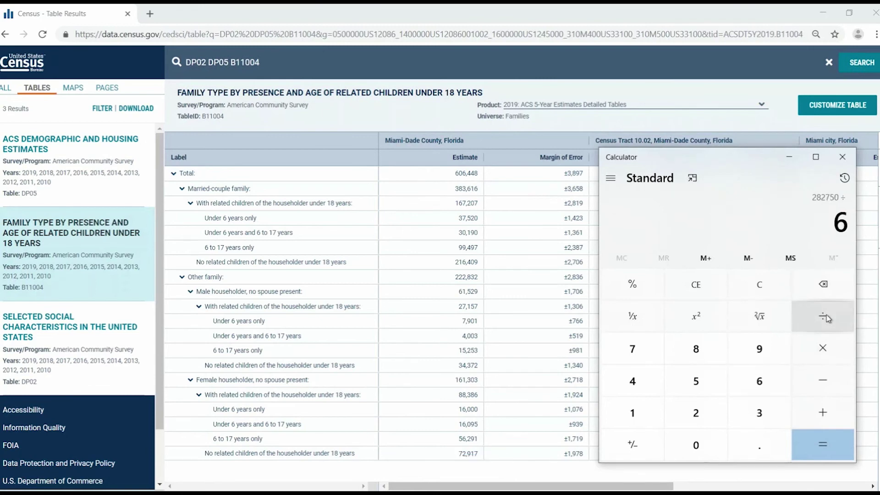
pyautogui.write('06,448')
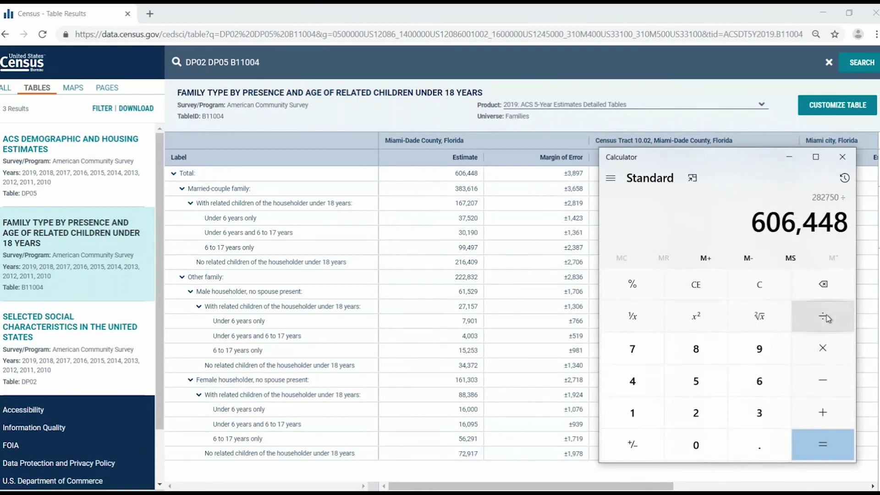
pyautogui.press('Return')
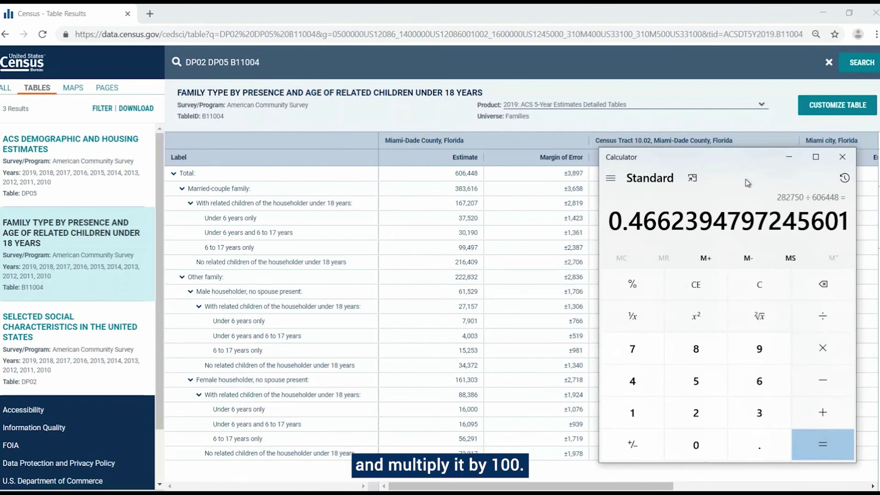
pyautogui.press('*')
pyautogui.write('100')
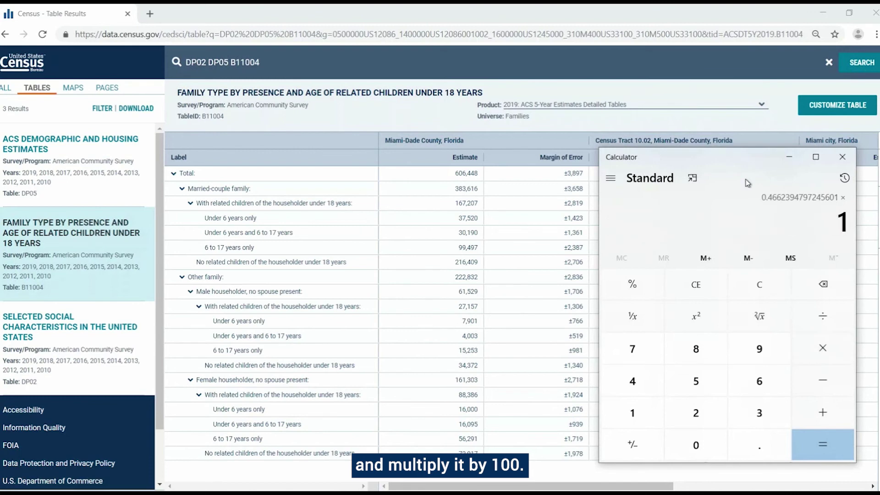
pyautogui.press('Return')
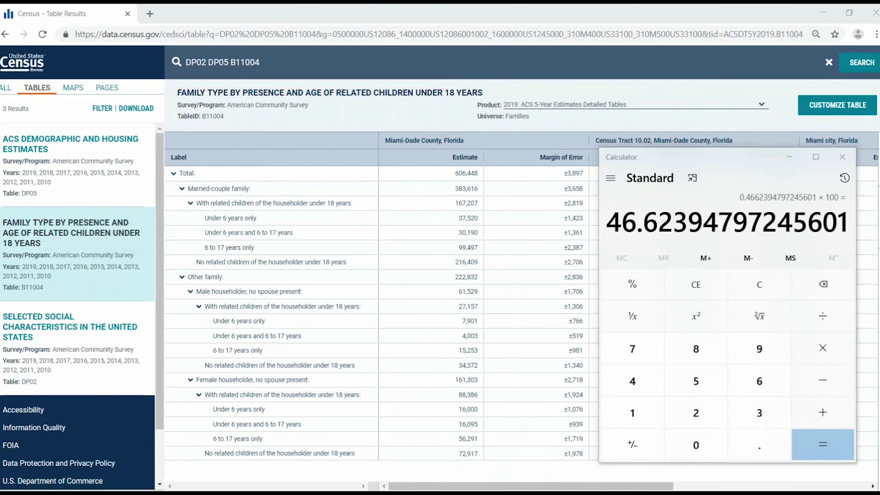
# Hide the calculator and display table B11004 as a nationwide map of metropolitan areas
pyautogui.click(789, 159)
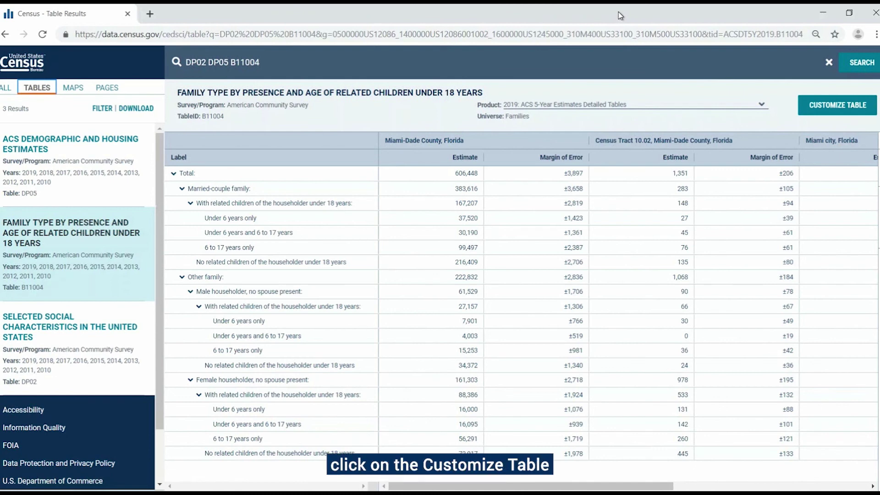
pyautogui.click(819, 106)
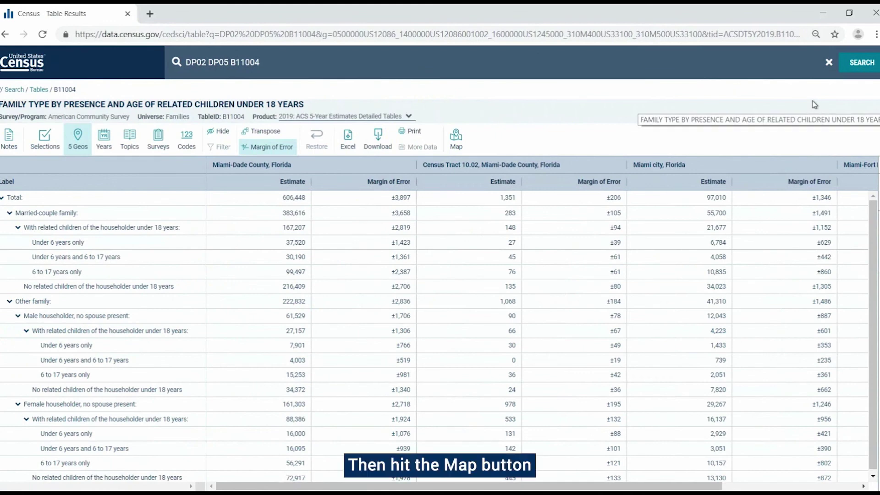
pyautogui.click(458, 143)
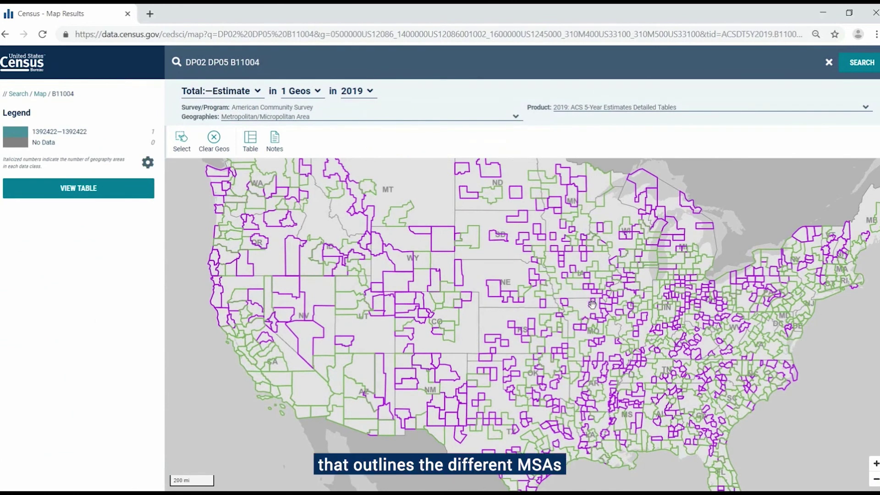
# Pan and zoom the B11004 map to Florida so the shaded Miami metro area shows
pyautogui.moveTo(597, 323); pyautogui.dragTo(441, 216)
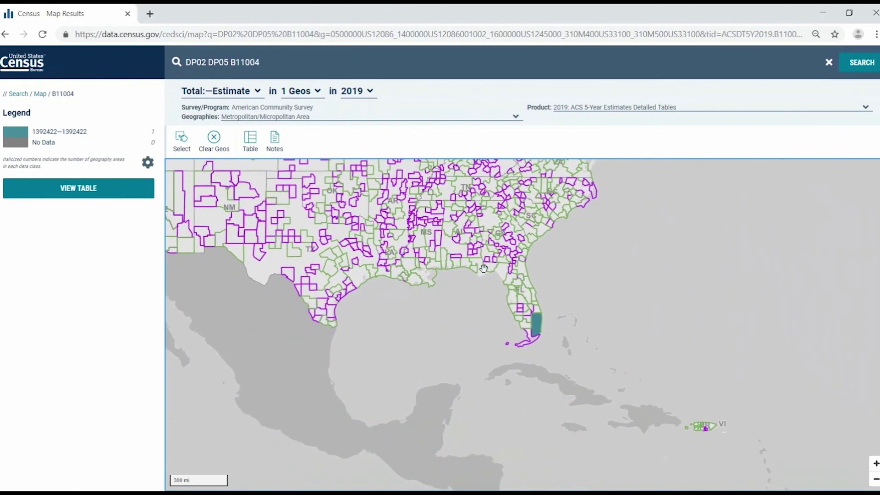
pyautogui.scroll(2, 483, 268)
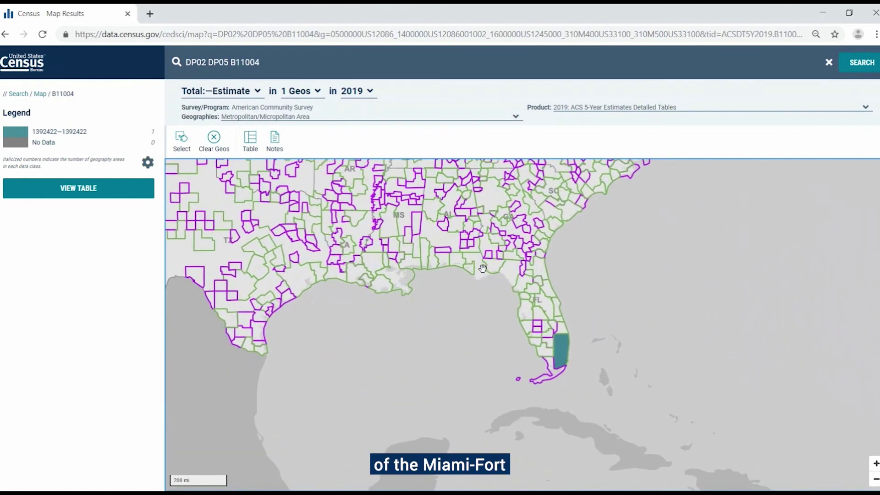
pyautogui.scroll(1, 483, 268)
pyautogui.scroll(1, 483, 268)
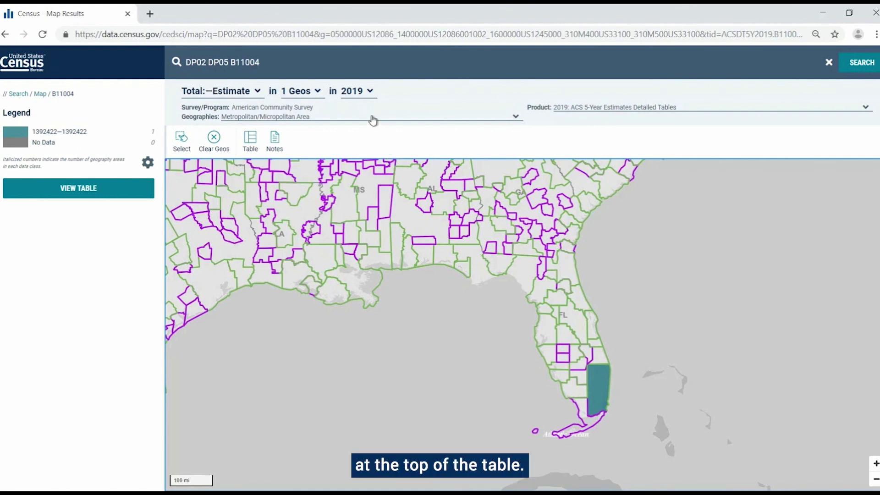
# Map the B11004 data by County, then switch the geography to Place
pyautogui.click(373, 117)
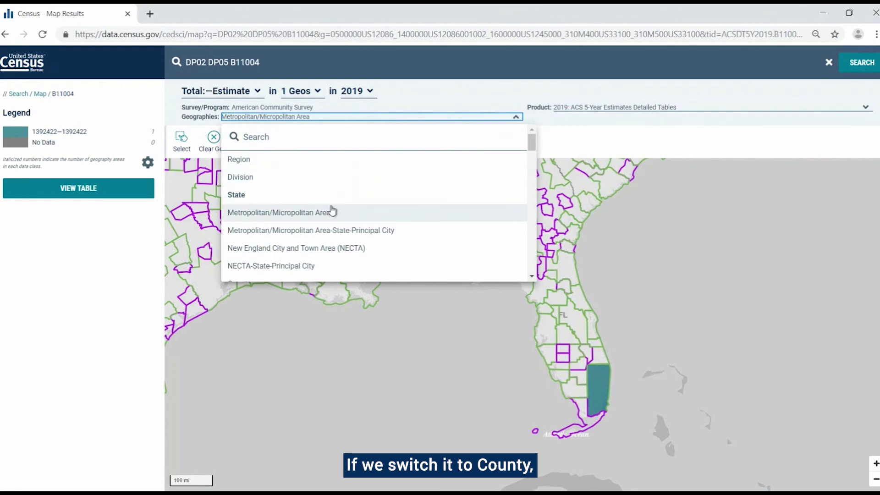
pyautogui.scroll(-1, 277, 231)
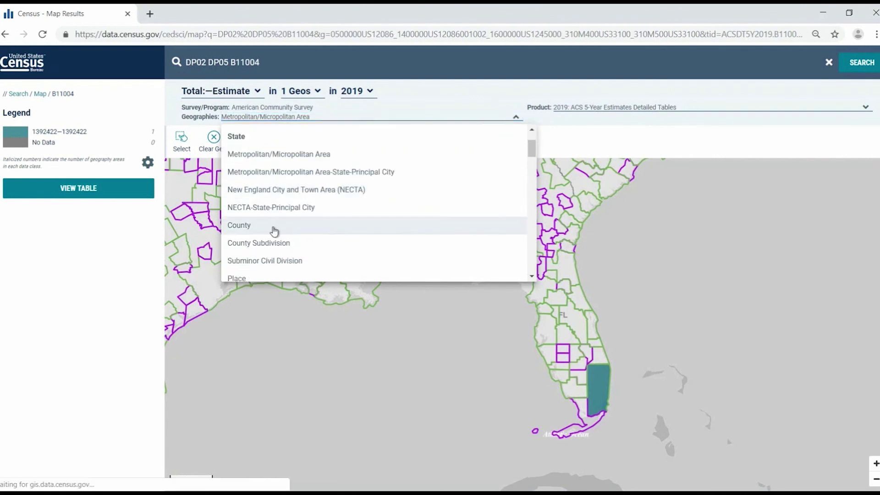
pyautogui.click(276, 229)
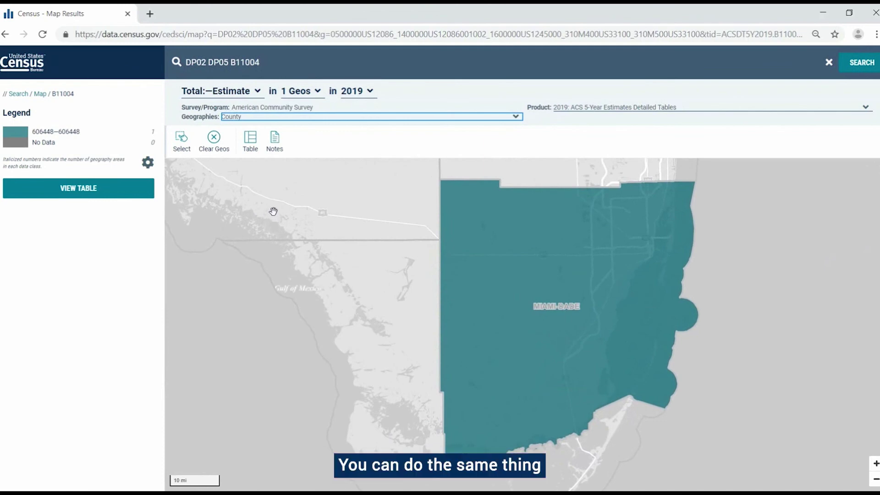
pyautogui.click(301, 120)
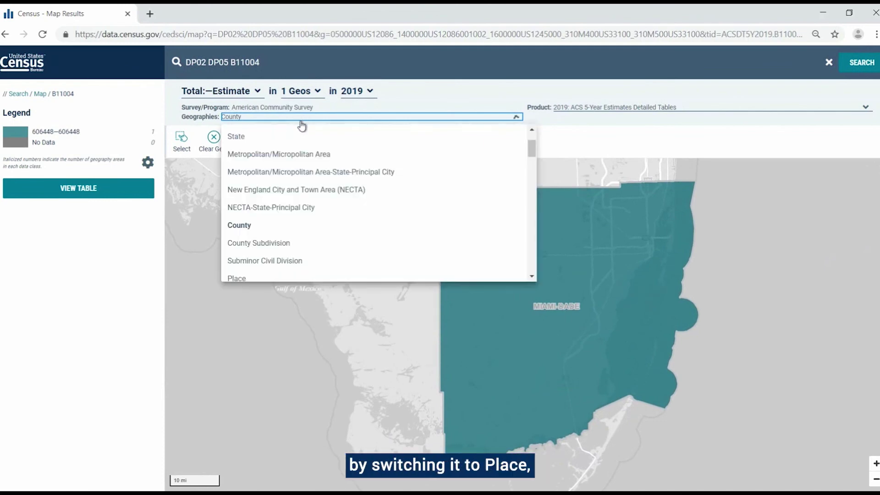
pyautogui.scroll(-2, 266, 235)
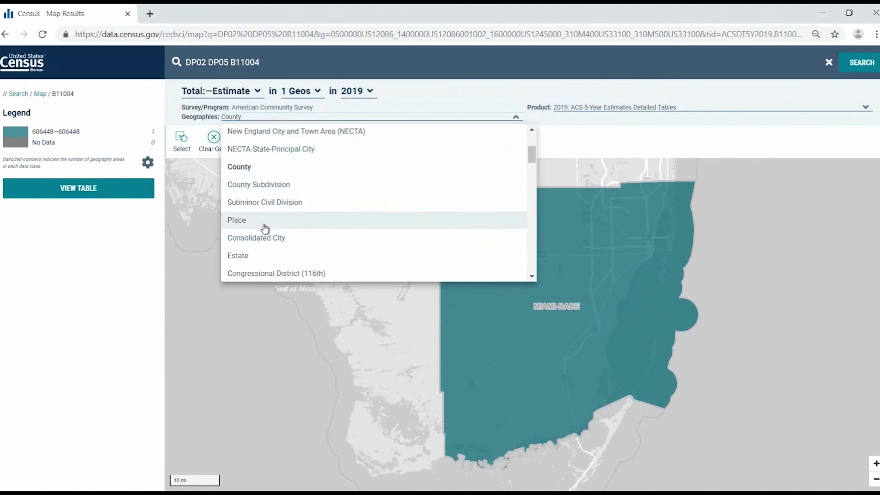
pyautogui.click(263, 222)
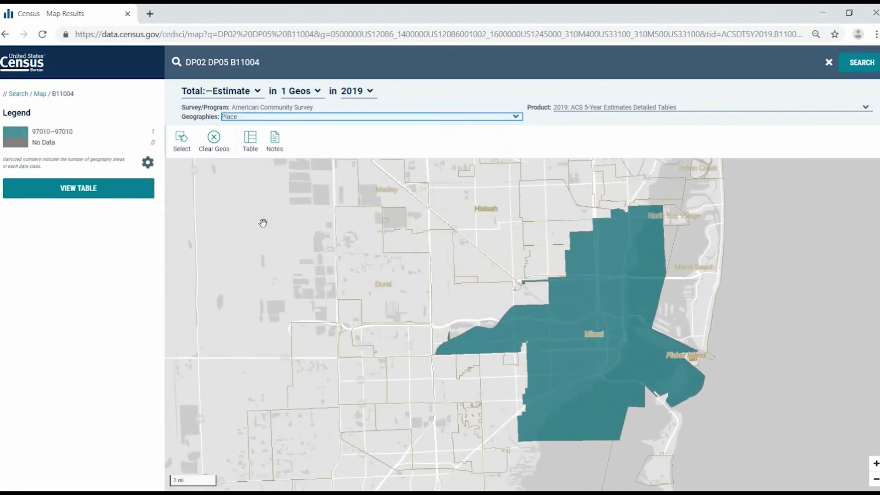
# Change the map geography to Census Tract to draw Miami tract boundaries
pyautogui.click(351, 120)
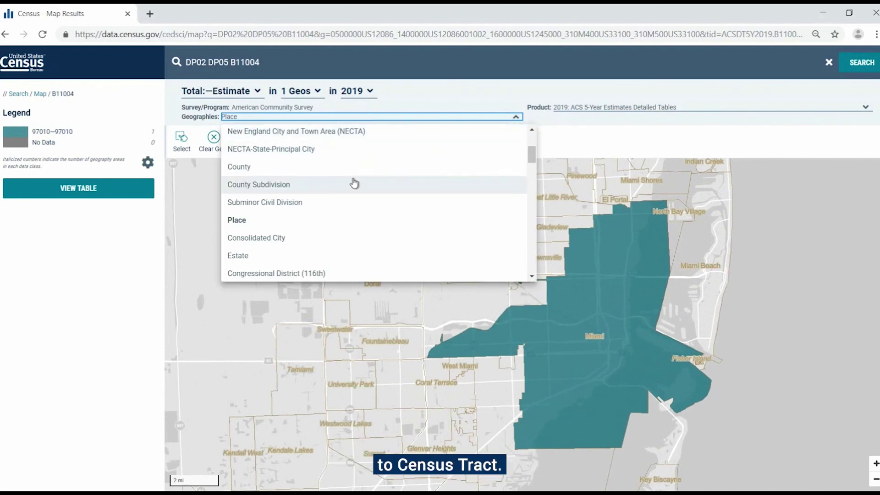
pyautogui.scroll(-4, 353, 181)
pyautogui.scroll(-4, 328, 195)
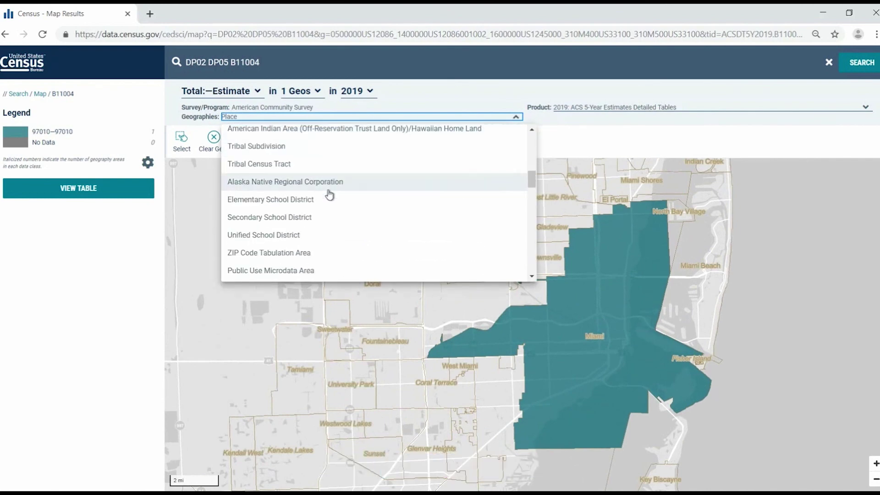
pyautogui.click(297, 190)
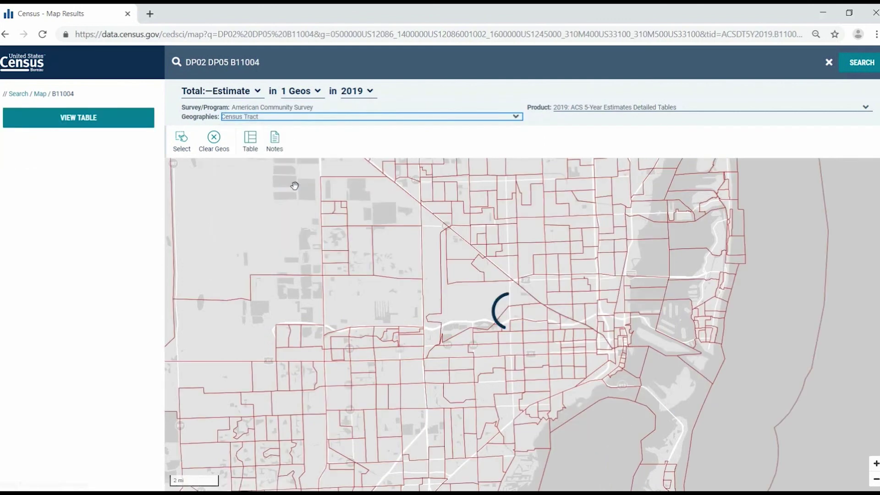